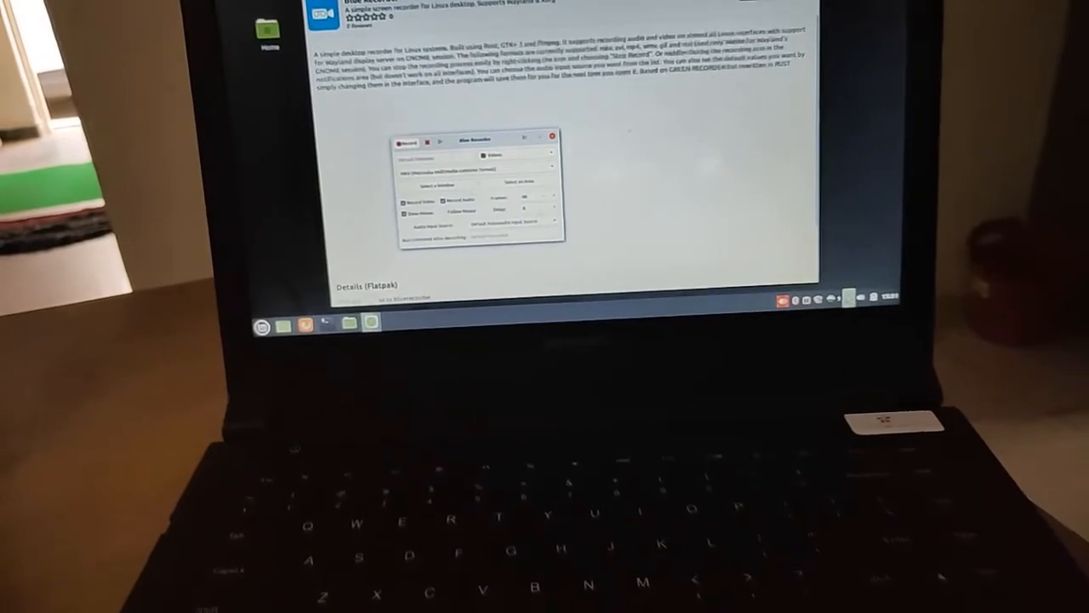
# Check the current Wi-Fi connection in the network settings and close them, leaving a new terminal open
pyautogui.click(854, 297)
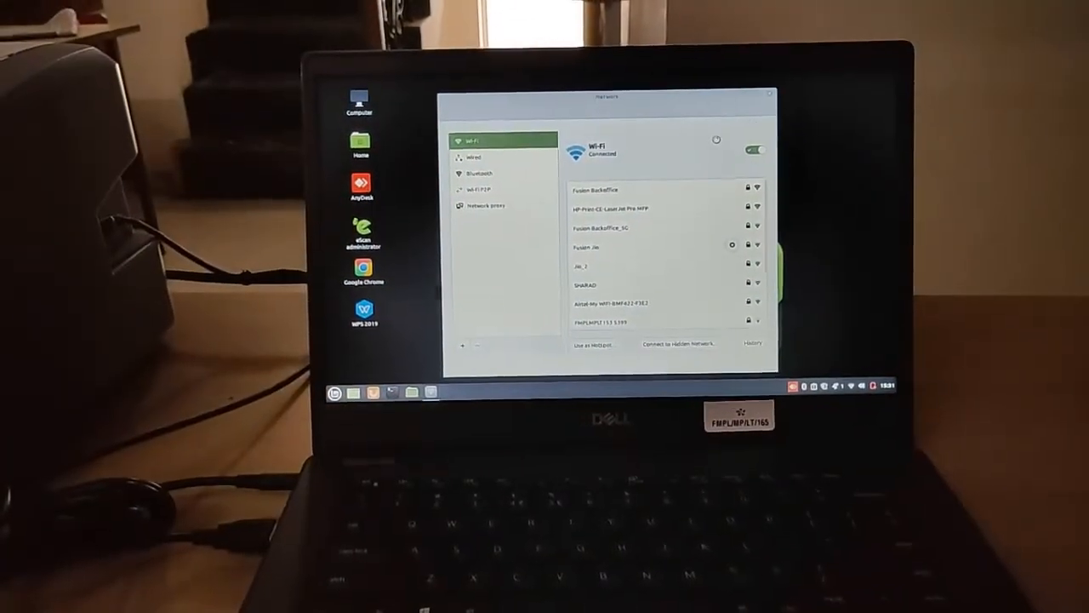
pyautogui.hotkey('ctrl', 'alt', 't')
pyautogui.click(771, 90)
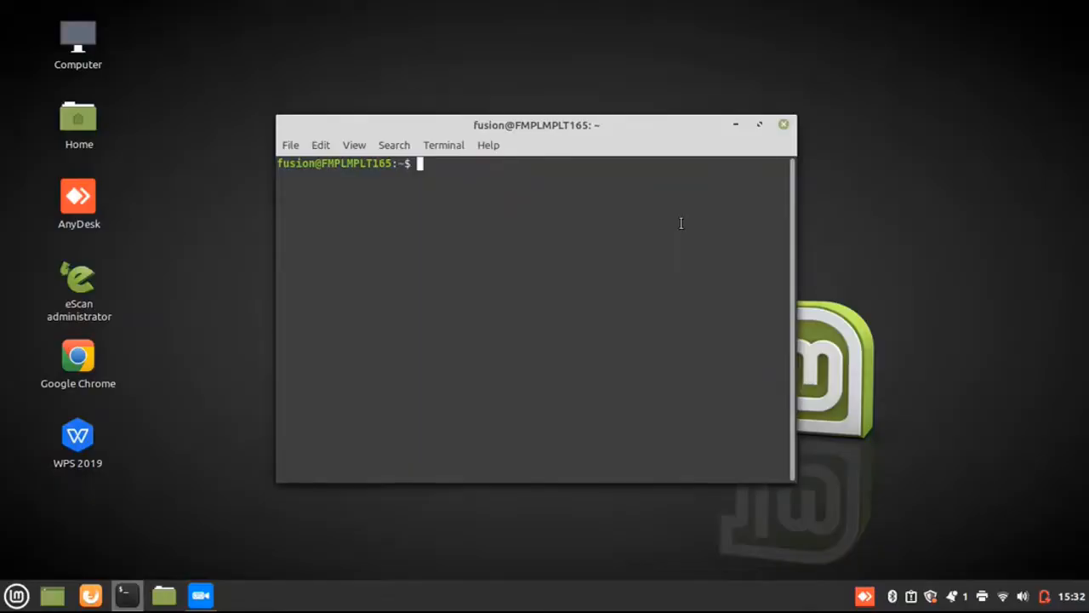
# Switch to a root shell with sudo su, entering the account password
pyautogui.write('sudo su')
pyautogui.press('Return')
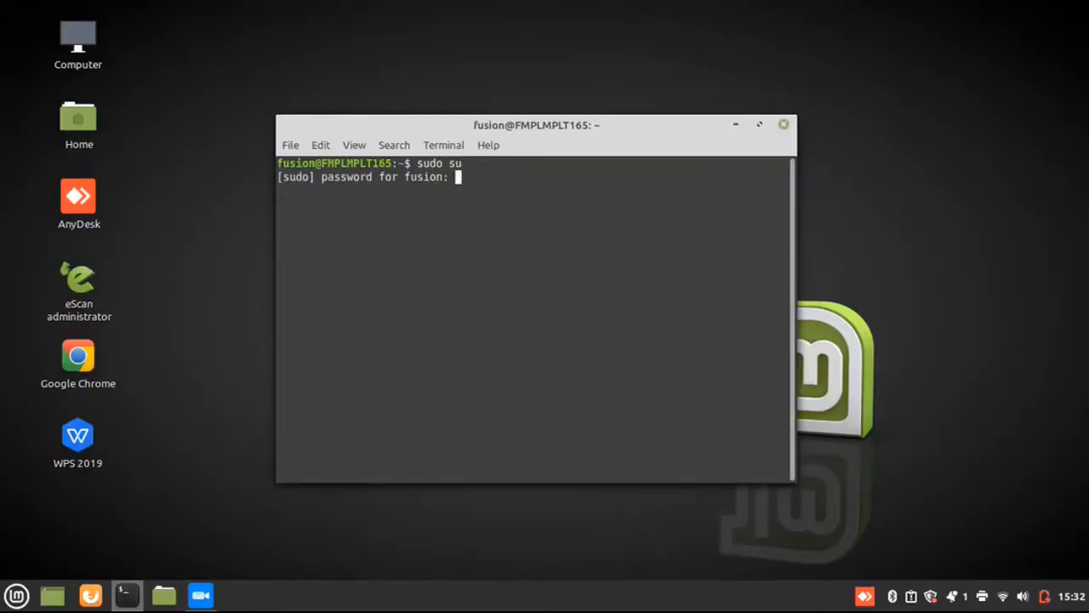
pyautogui.write('******')
pyautogui.press('Return')
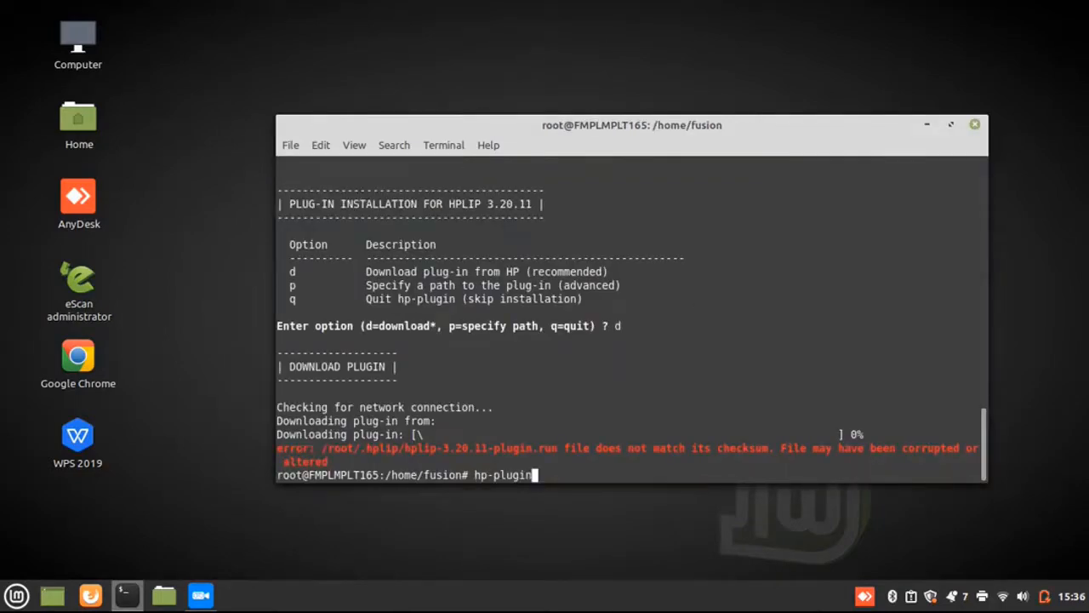
# Run hp-plugin with option p to specify the plug-in path, and accept the plug-in license terms with y
pyautogui.press('Return')
pyautogui.write('p')
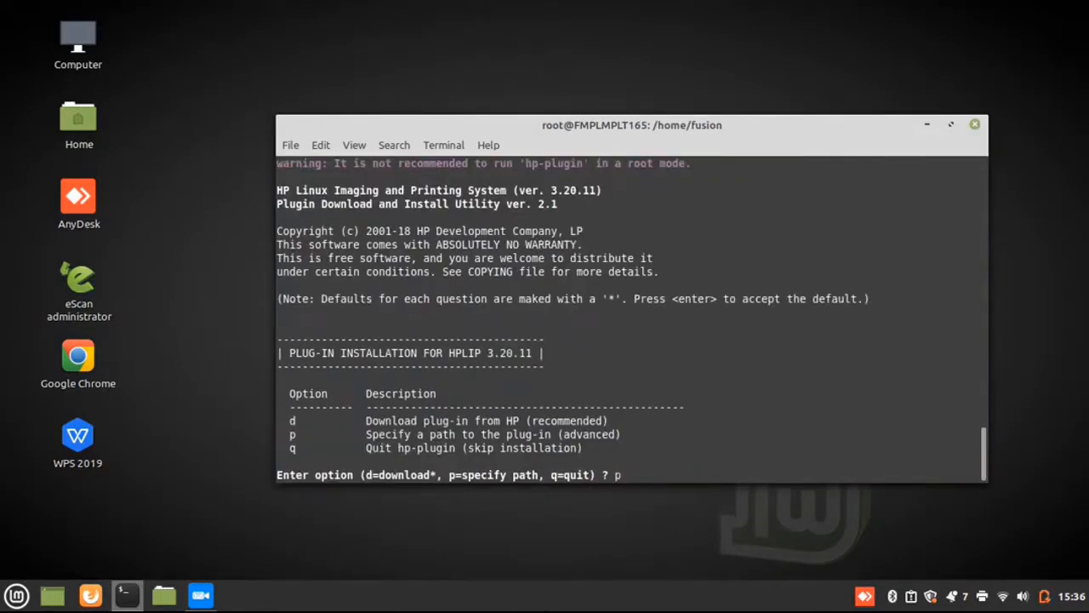
pyautogui.press('Return')
pyautogui.press('Return')
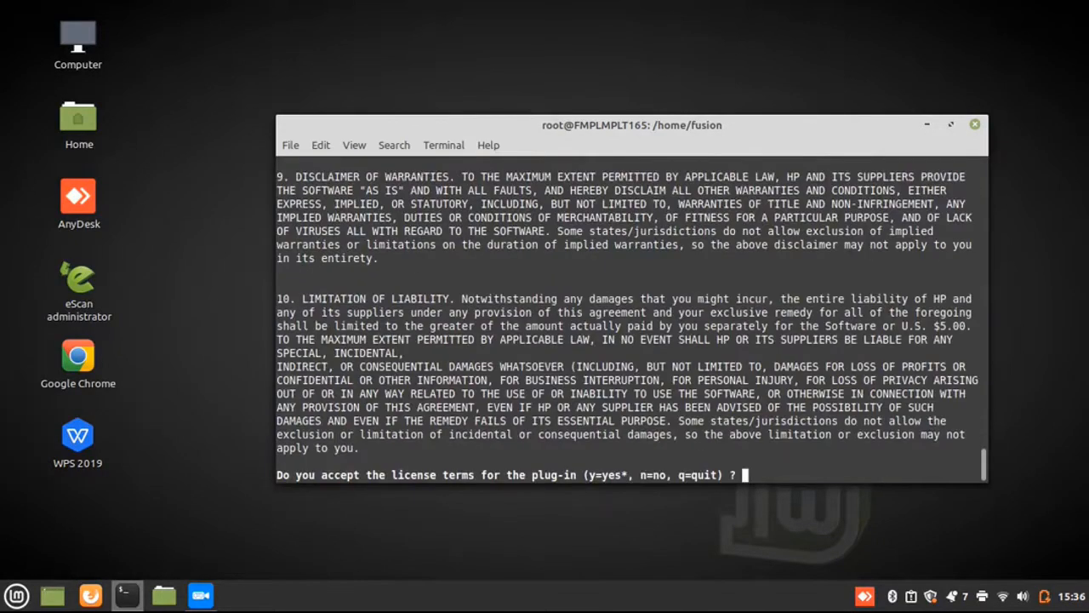
pyautogui.write('y')
pyautogui.press('Return')
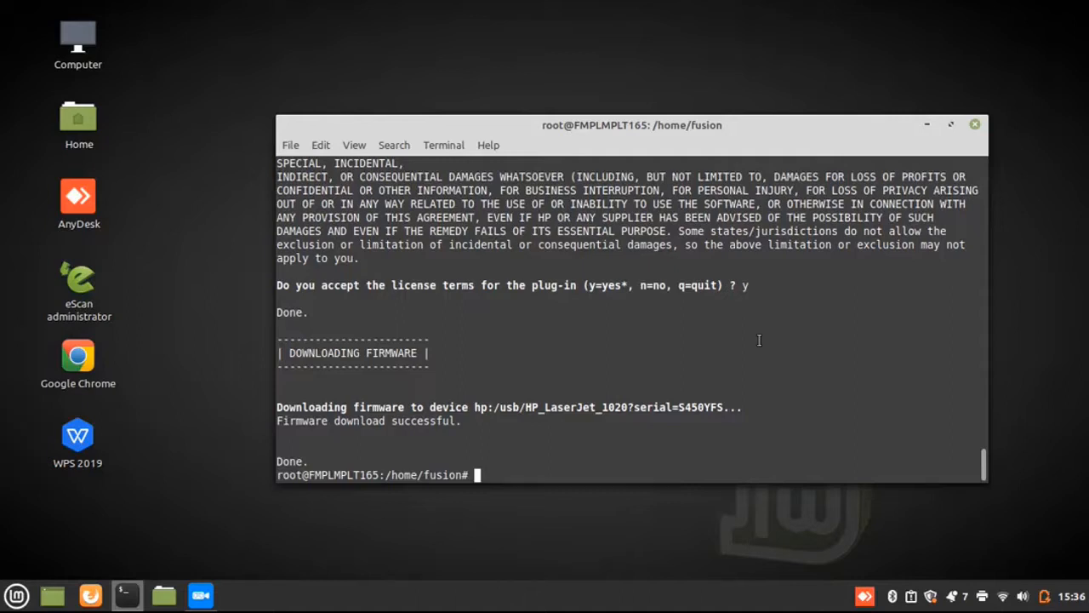
# Open the Printers application and print a test page from the properties of HP-LaserJet-1020
pyautogui.press('super')
pyautogui.write('prin')
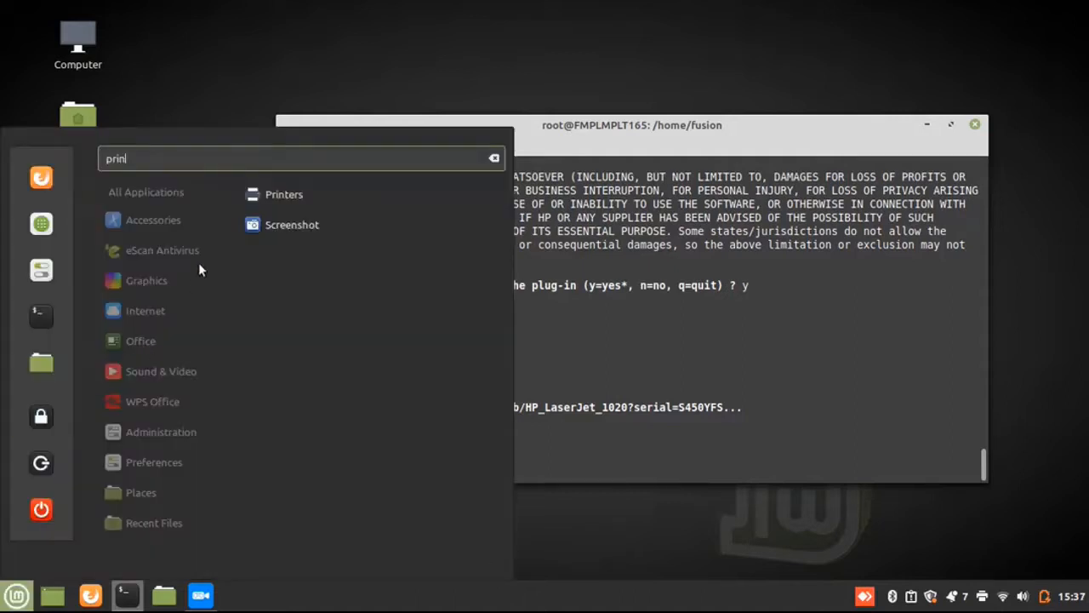
pyautogui.click(277, 195)
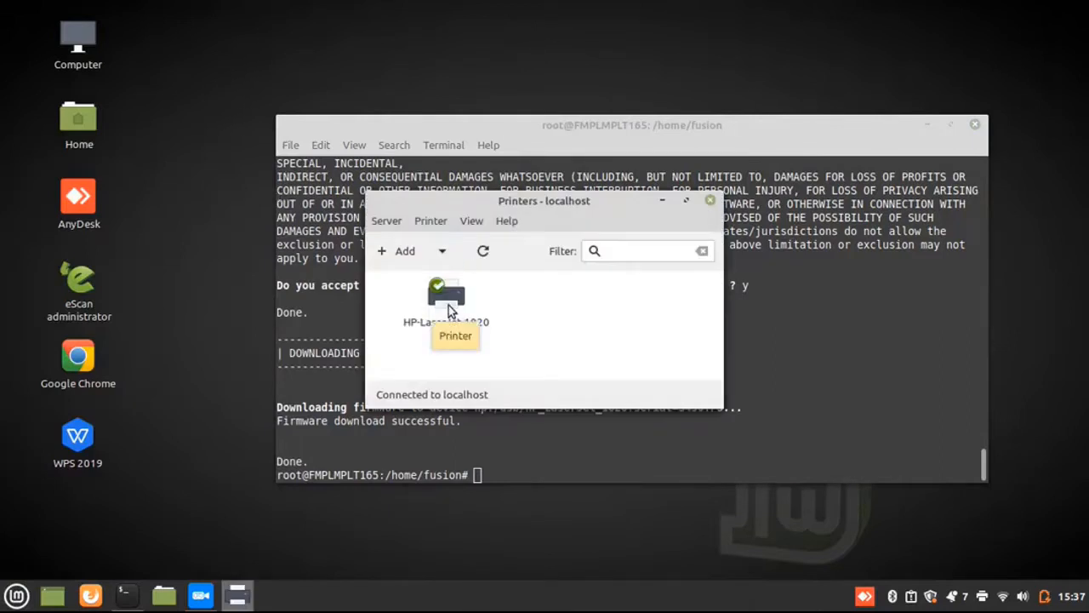
pyautogui.rightClick(450, 311)
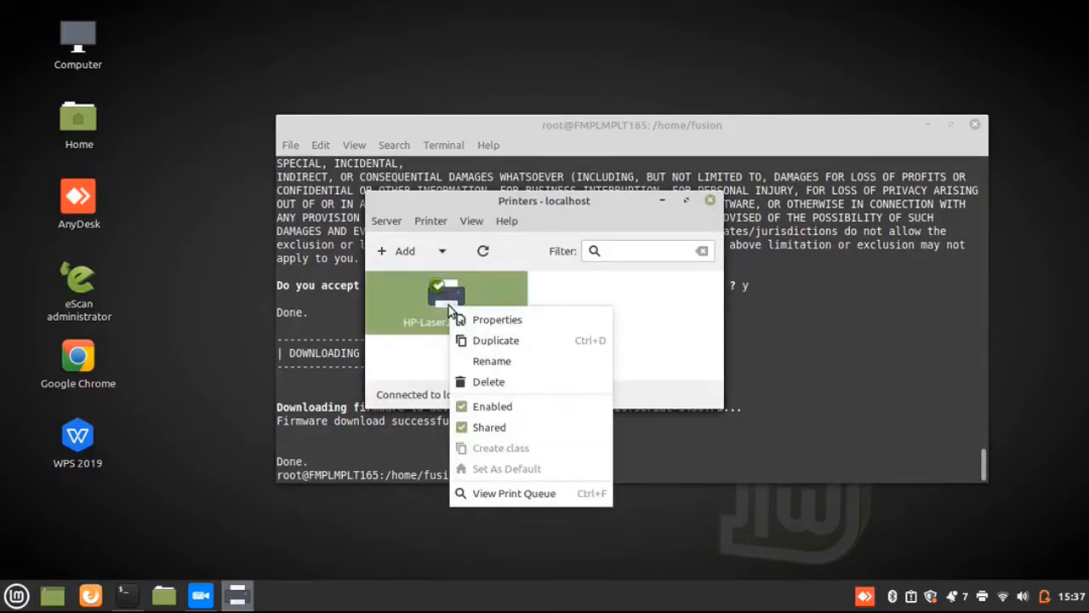
pyautogui.click(493, 320)
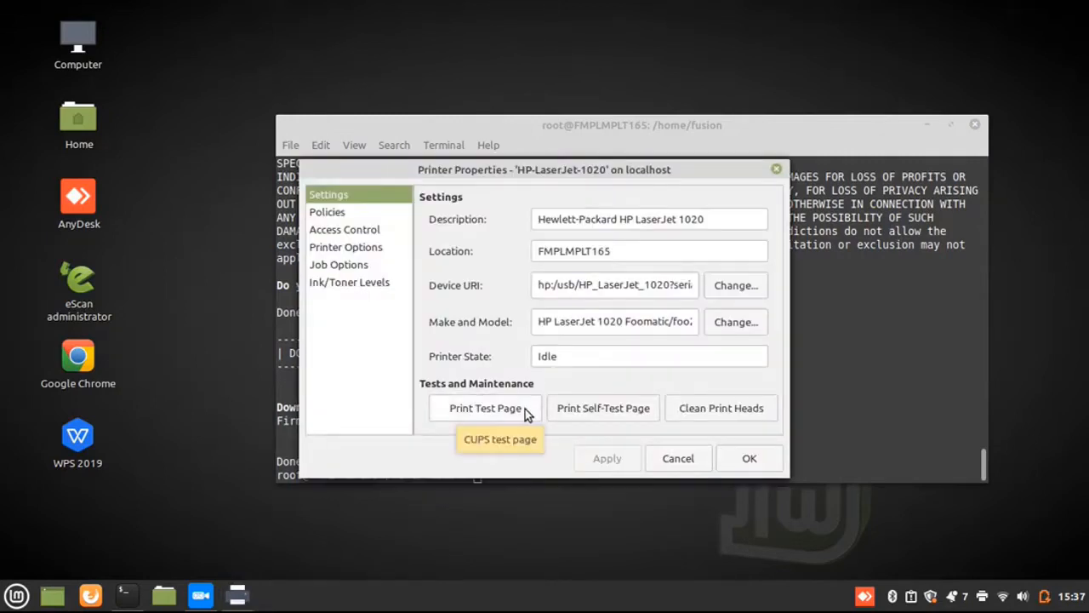
pyautogui.click(525, 408)
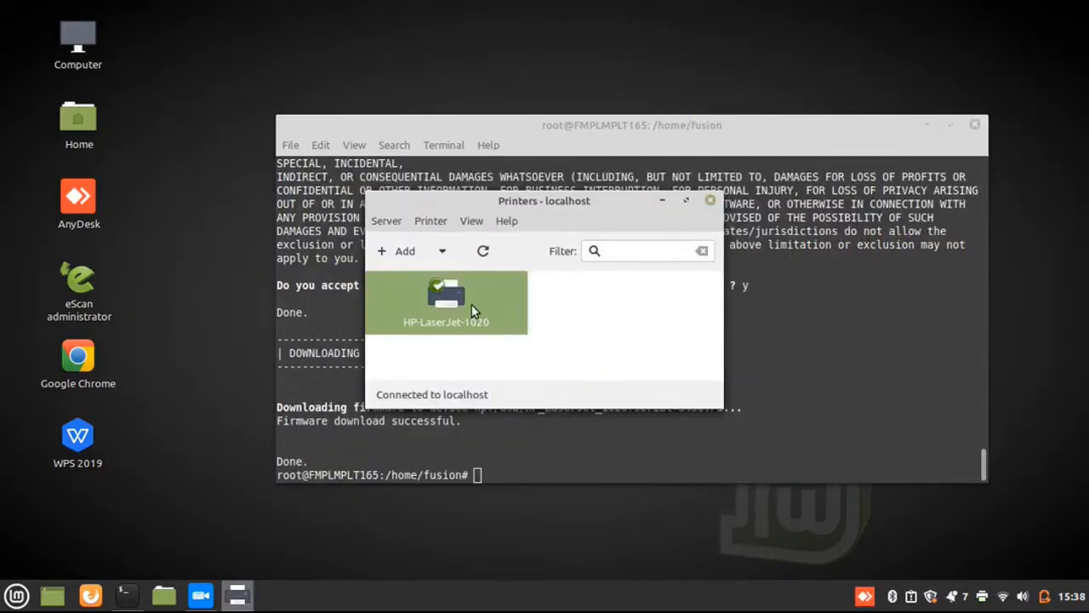
# Make sure Shared is enabled in the policies of HP-LaserJet-1020 and confirm the printer properties
pyautogui.rightClick(473, 306)
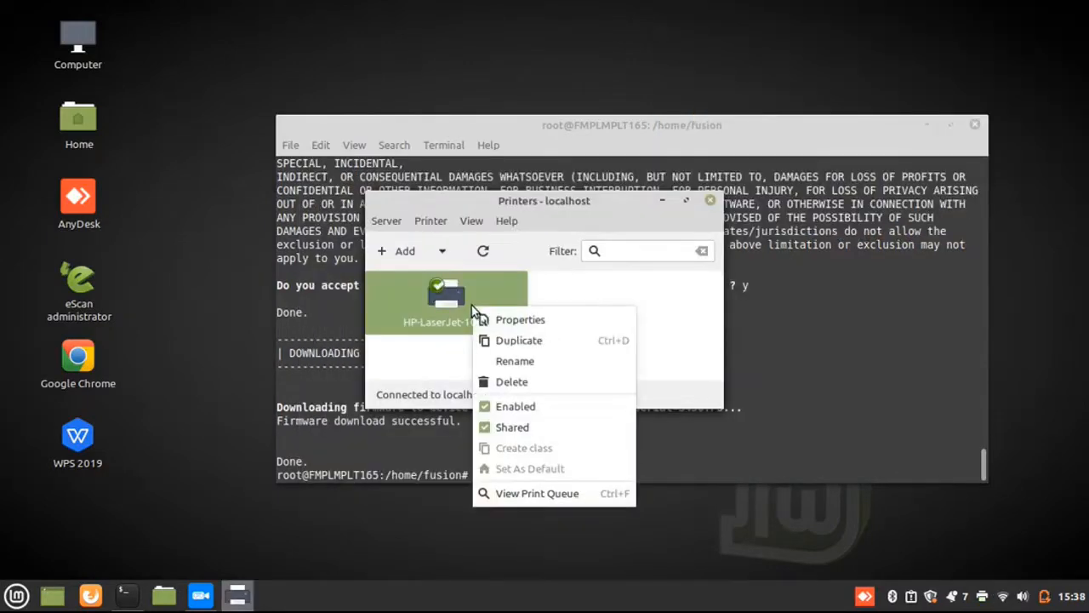
pyautogui.click(515, 321)
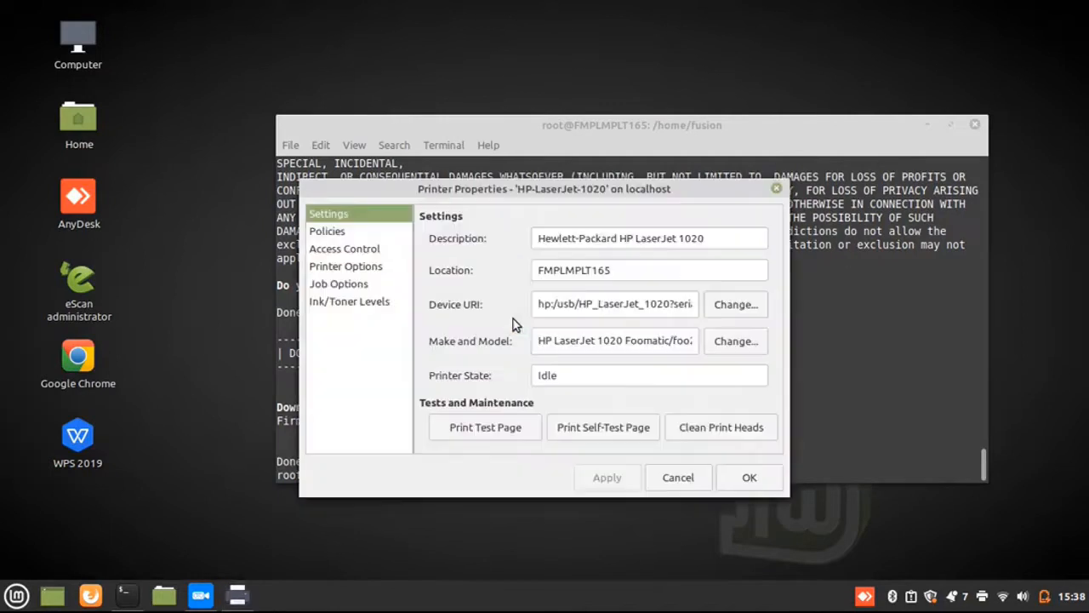
pyautogui.click(359, 236)
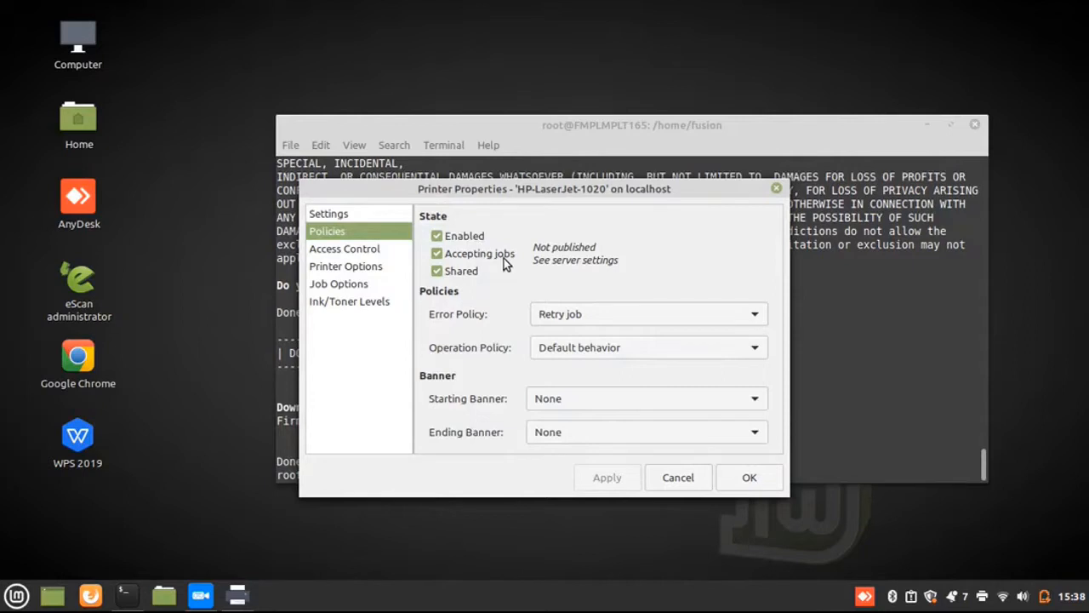
pyautogui.click(437, 272)
pyautogui.click(437, 271)
pyautogui.click(750, 477)
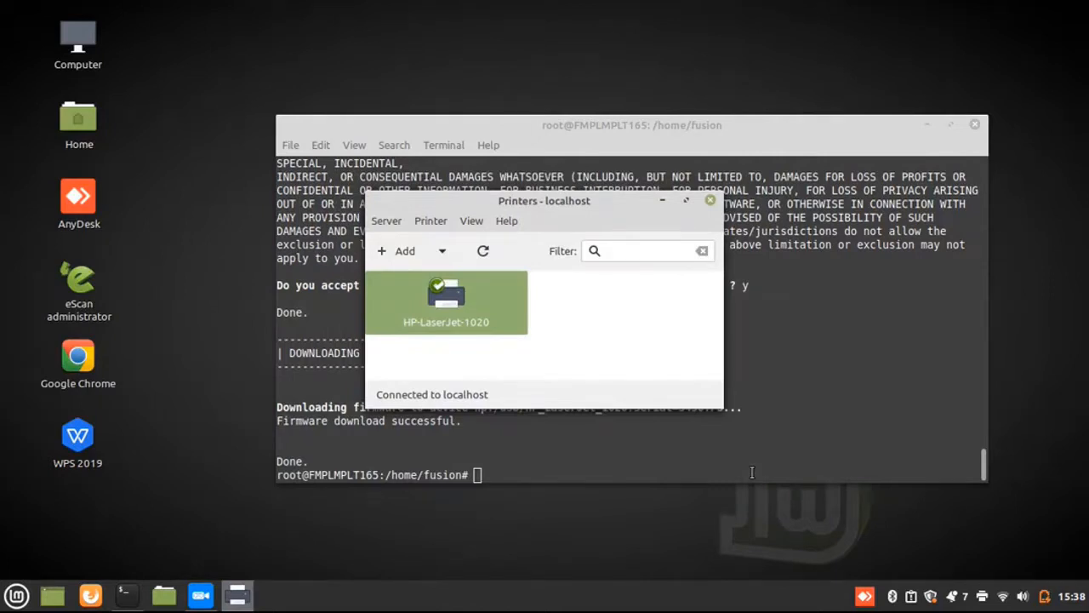
# In the print server settings, enable publishing shared printers, printing from the Internet, remote administration and letting users cancel any job
pyautogui.click(386, 220)
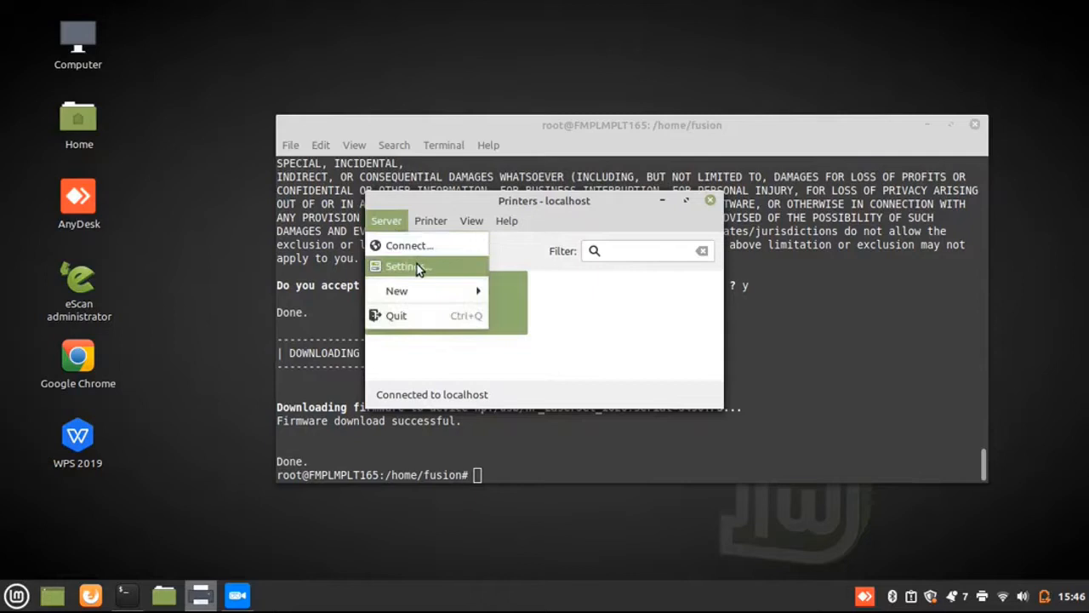
pyautogui.click(417, 265)
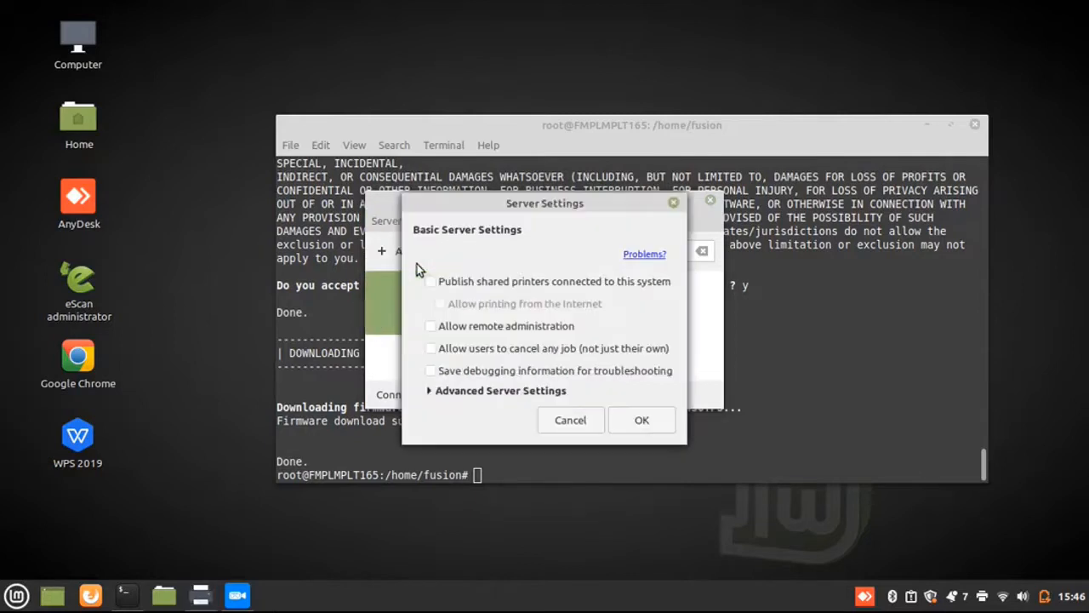
pyautogui.click(430, 281)
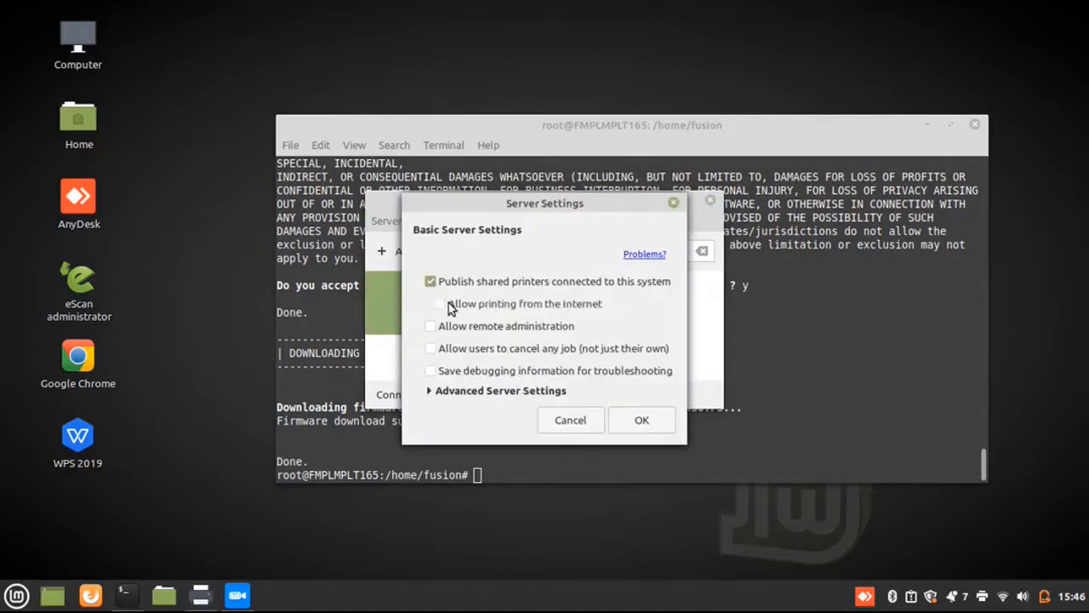
pyautogui.click(441, 308)
pyautogui.click(432, 349)
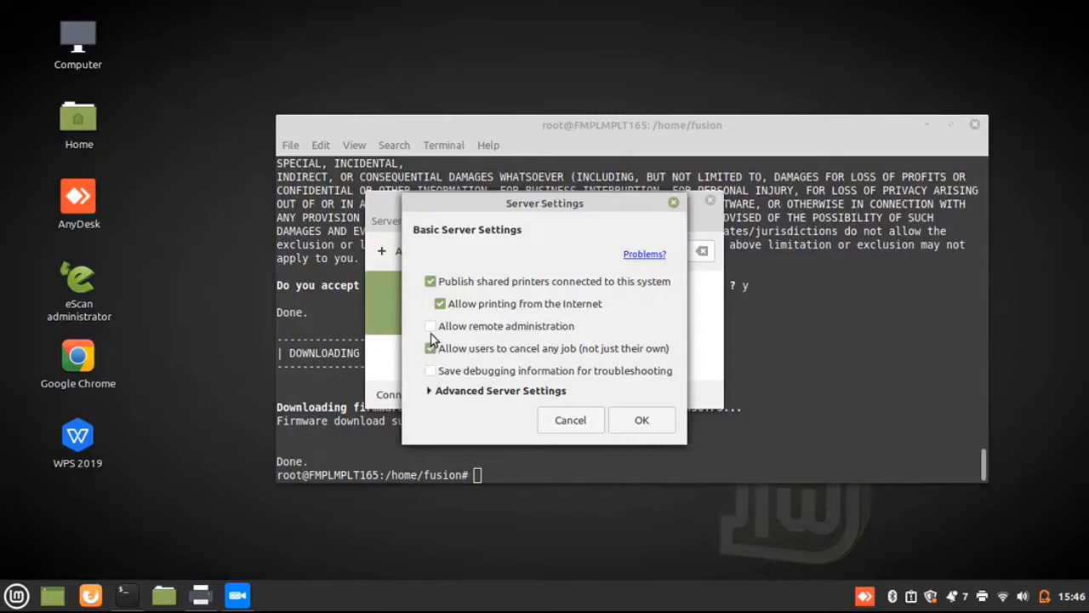
pyautogui.click(430, 326)
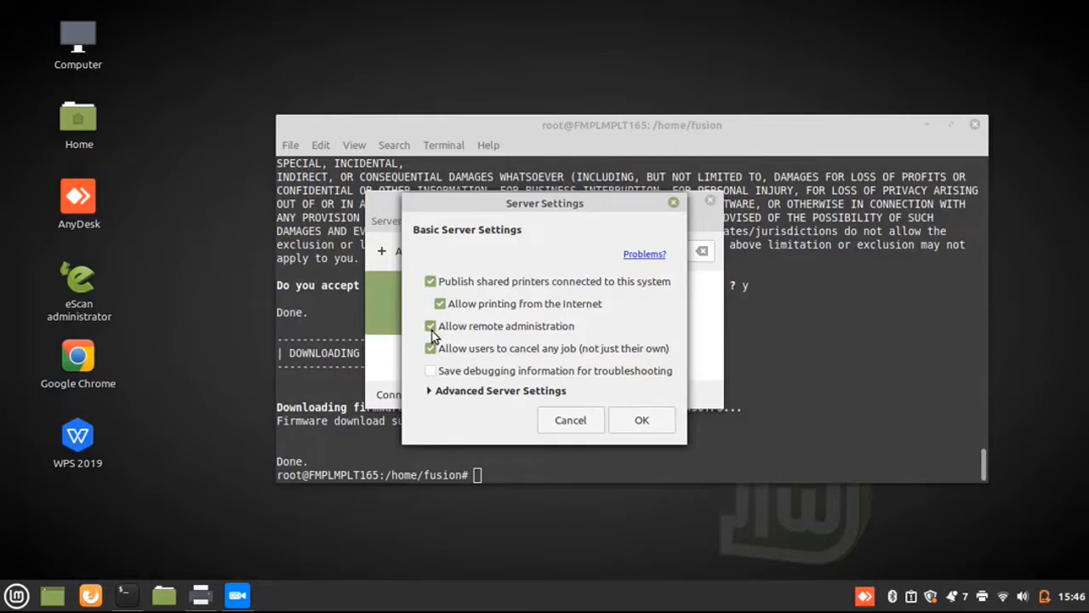
pyautogui.click(429, 391)
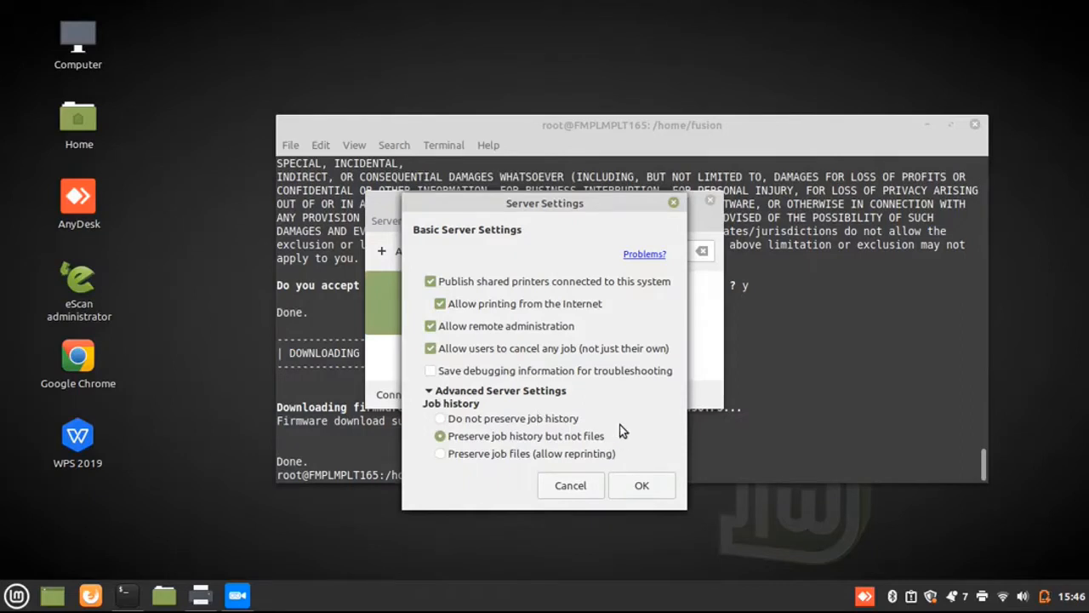
pyautogui.click(640, 481)
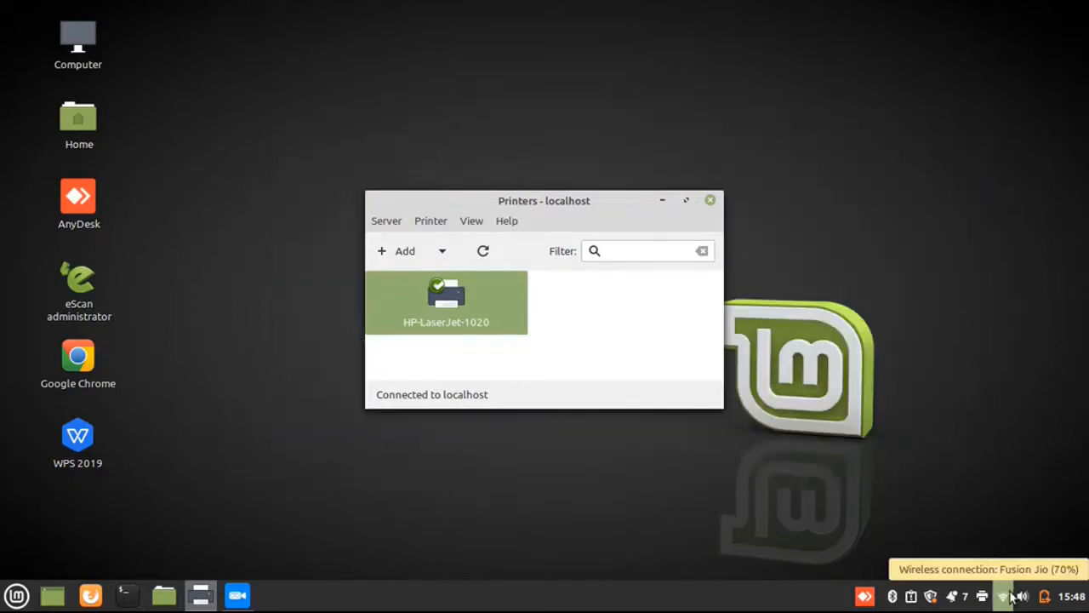
# Open the network settings and view the connection details of the Fusion Jio Wi-Fi network
pyautogui.click(1002, 596)
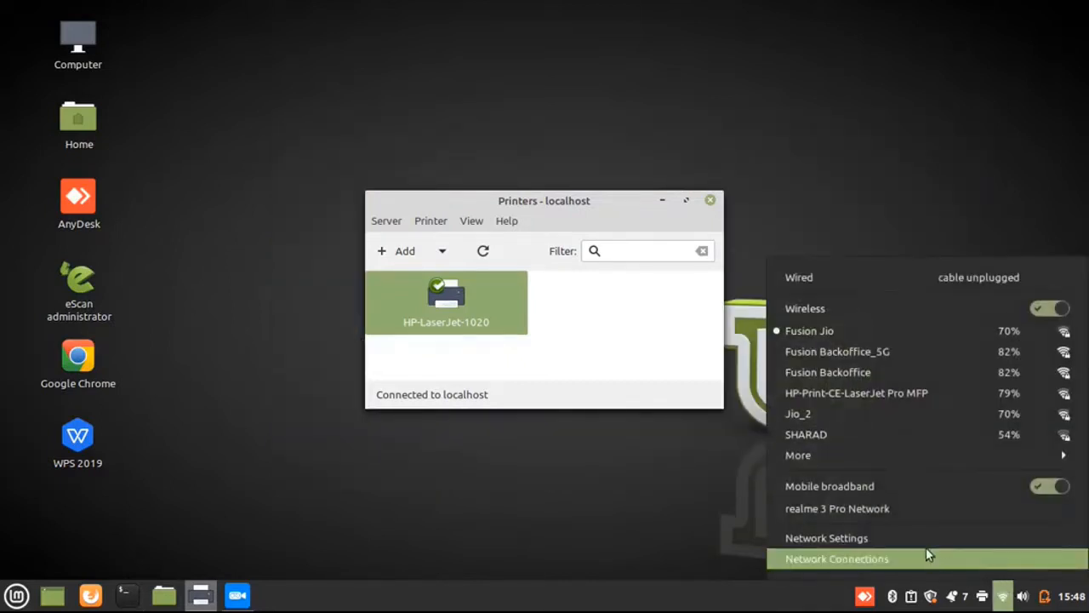
pyautogui.click(892, 542)
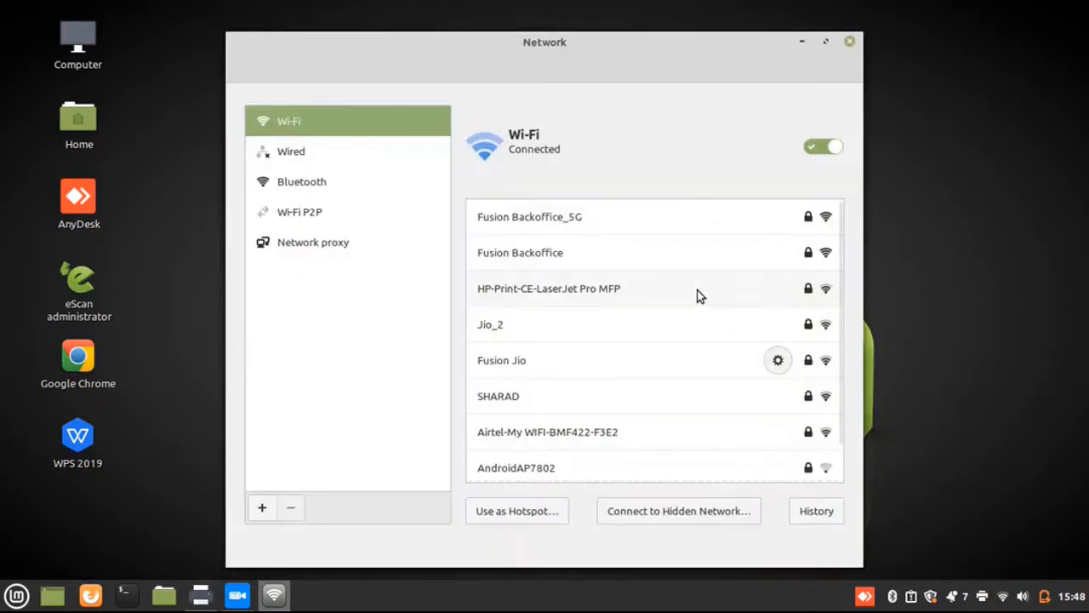
pyautogui.click(778, 360)
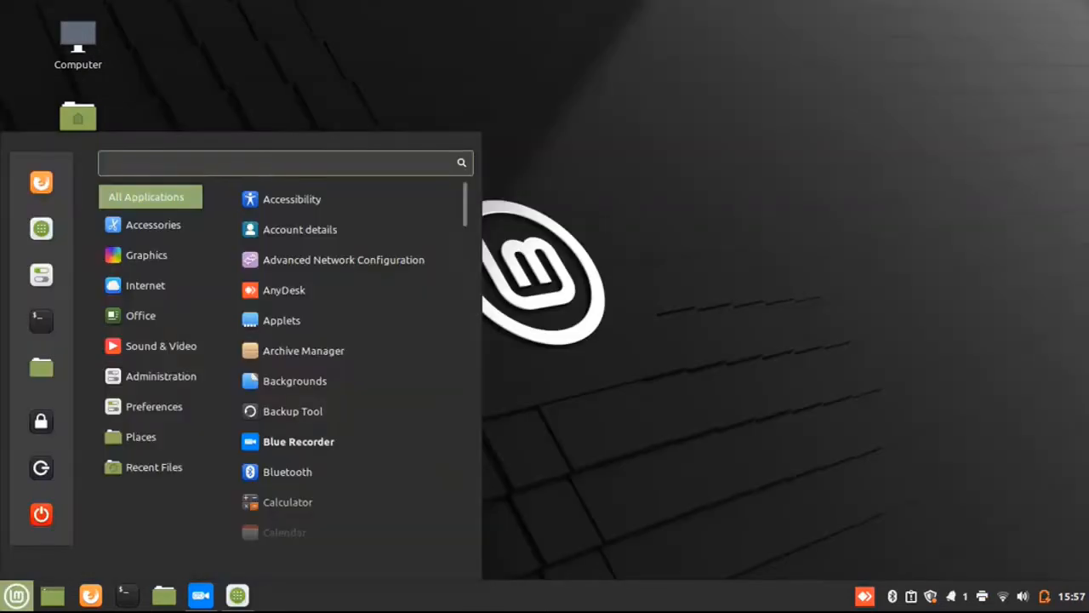
# On the client computer, open Printers and print a test page on the discovered Hewlett_Packard_HP_LaserJet_1020_FMPLMPLT165 network printer
pyautogui.write('p')
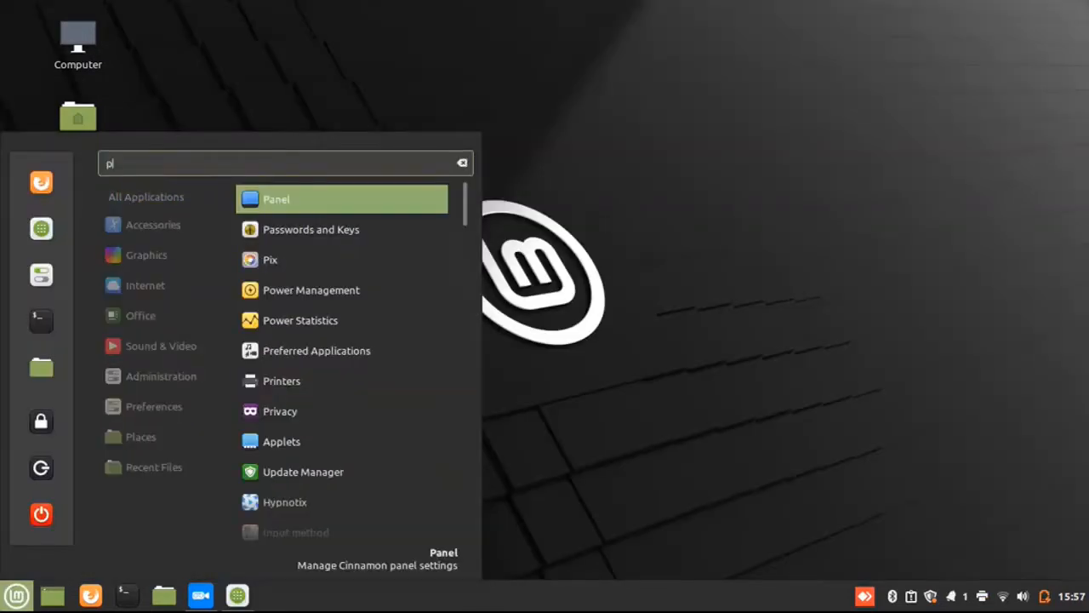
pyautogui.write('rln')
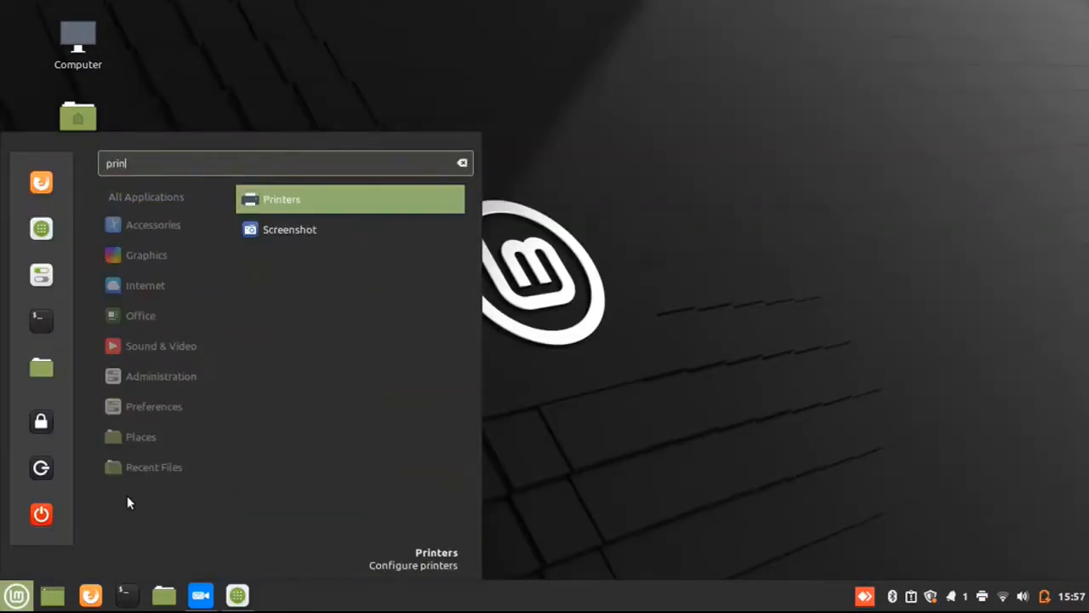
pyautogui.click(309, 199)
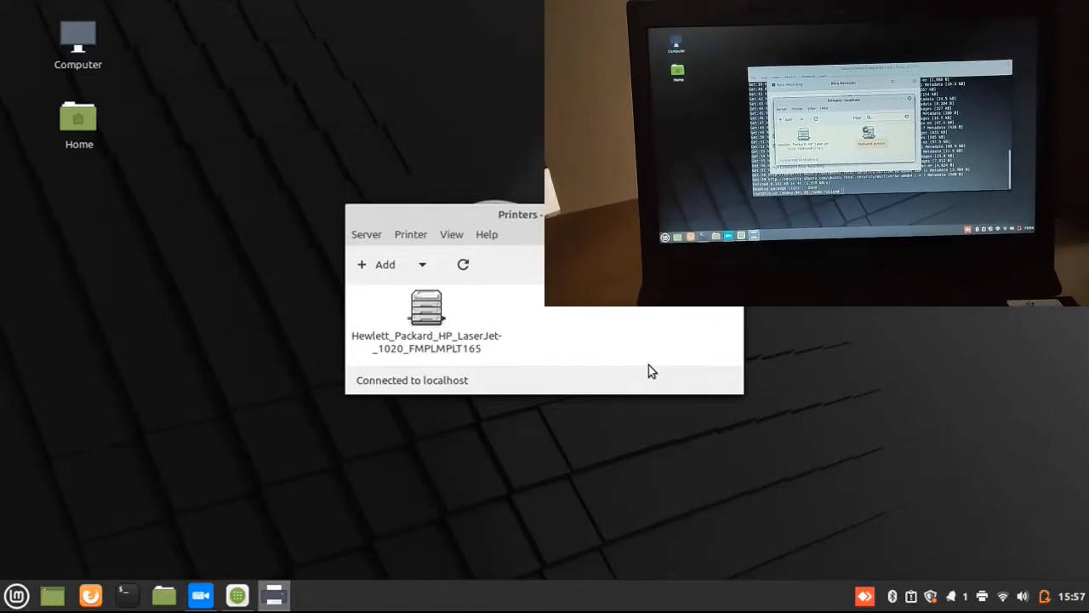
pyautogui.rightClick(441, 339)
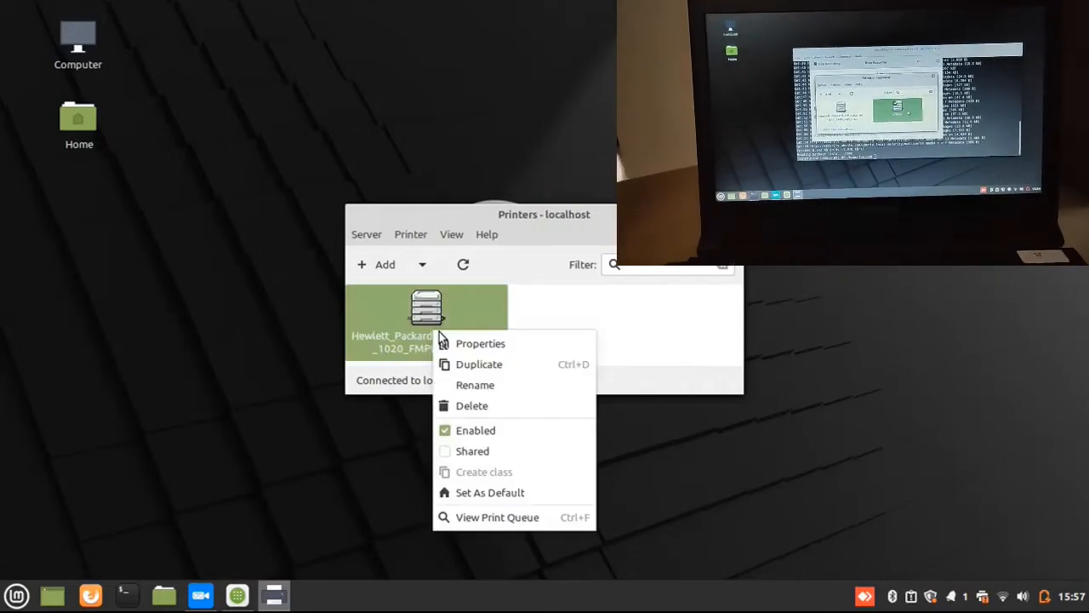
pyautogui.click(478, 344)
pyautogui.click(514, 409)
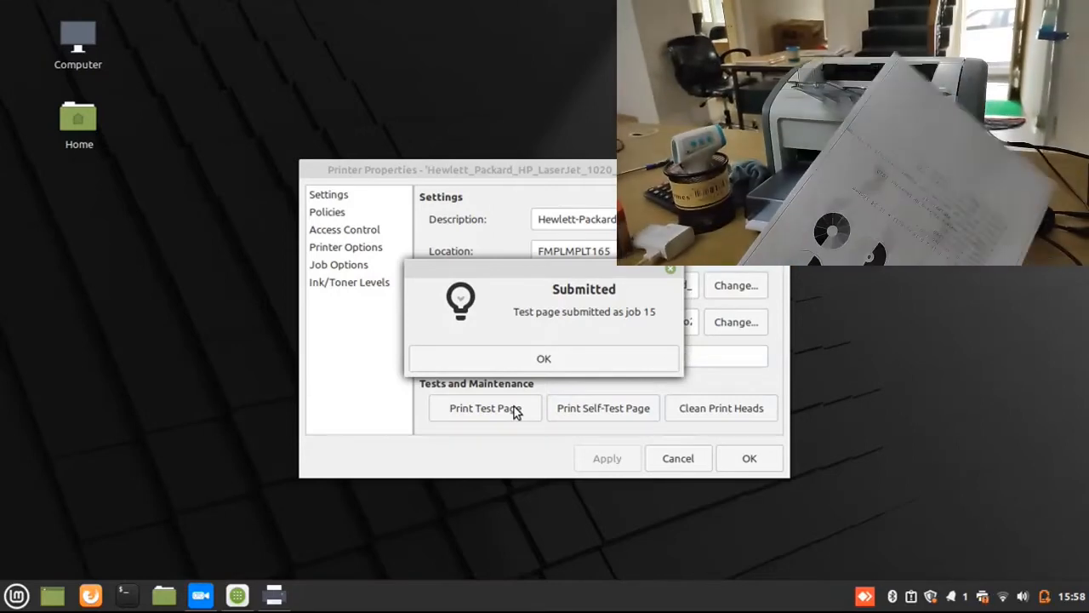
pyautogui.click(573, 359)
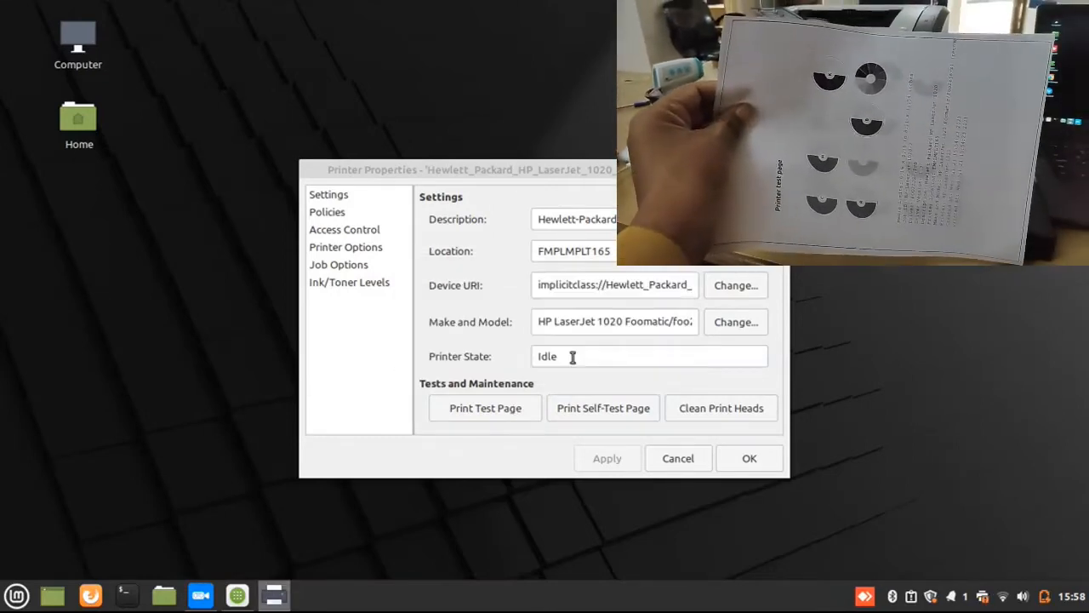
pyautogui.click(674, 459)
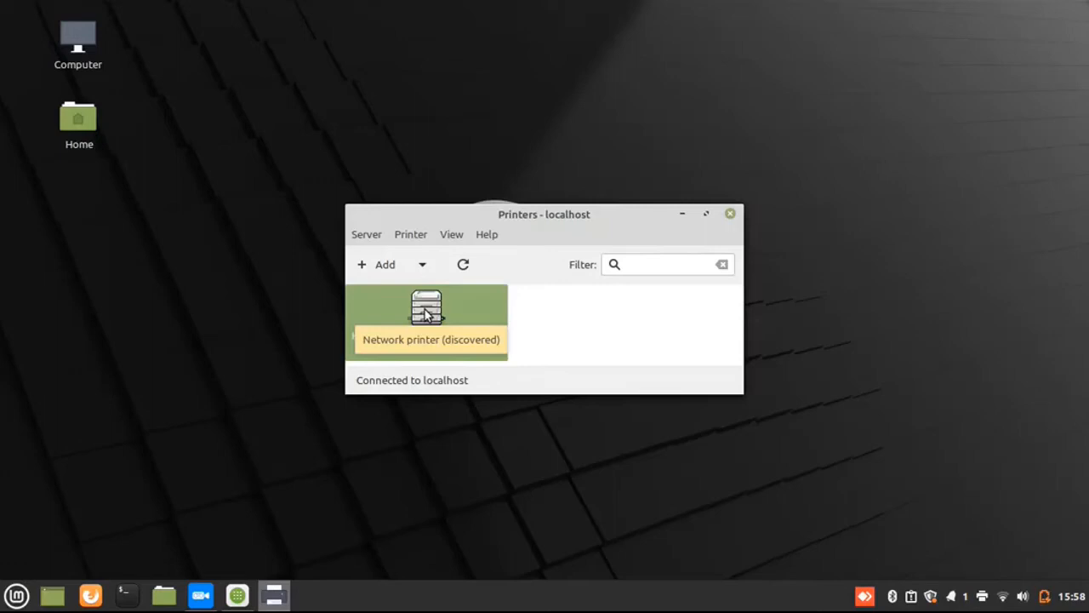
# Add a new network printer found at host 192.168.29.195 over the IPP (HP-LaserJet-1020) connection, keeping the suggested name and description
pyautogui.click(383, 264)
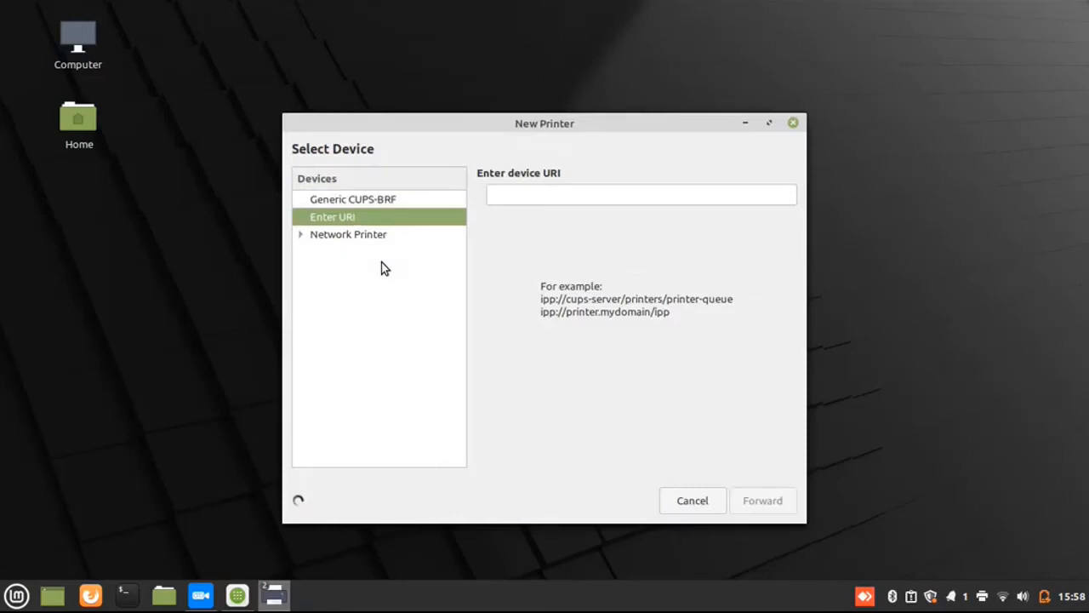
pyautogui.click(303, 238)
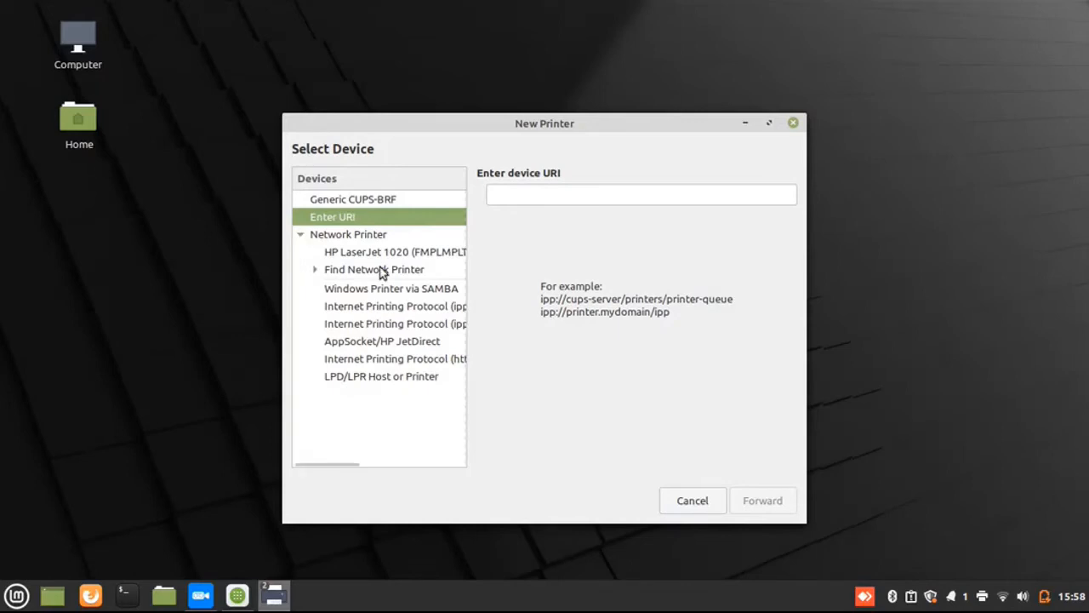
pyautogui.click(324, 271)
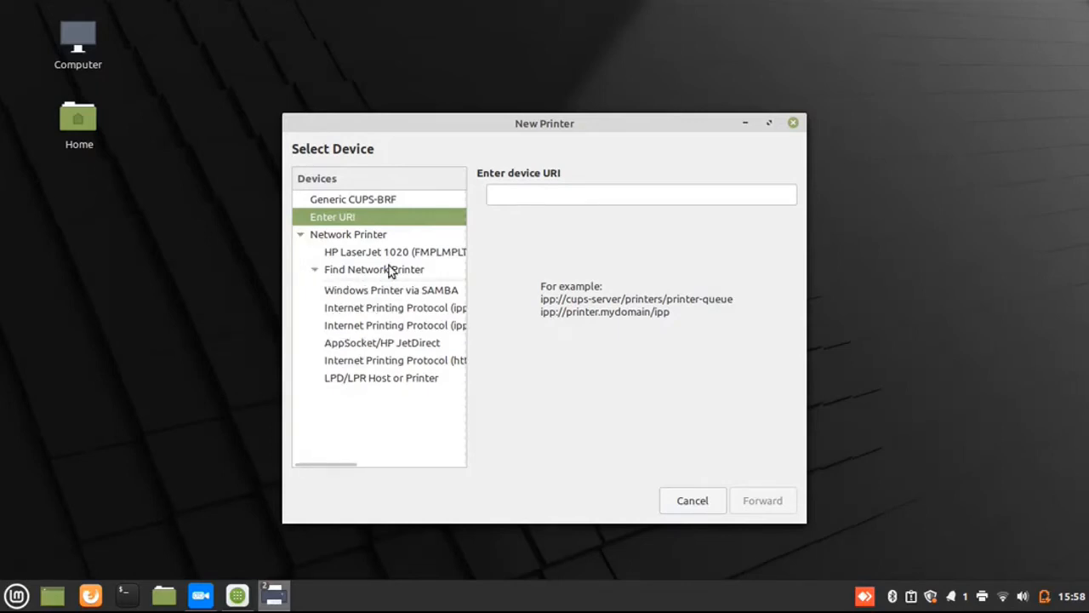
pyautogui.click(391, 270)
pyautogui.click(555, 203)
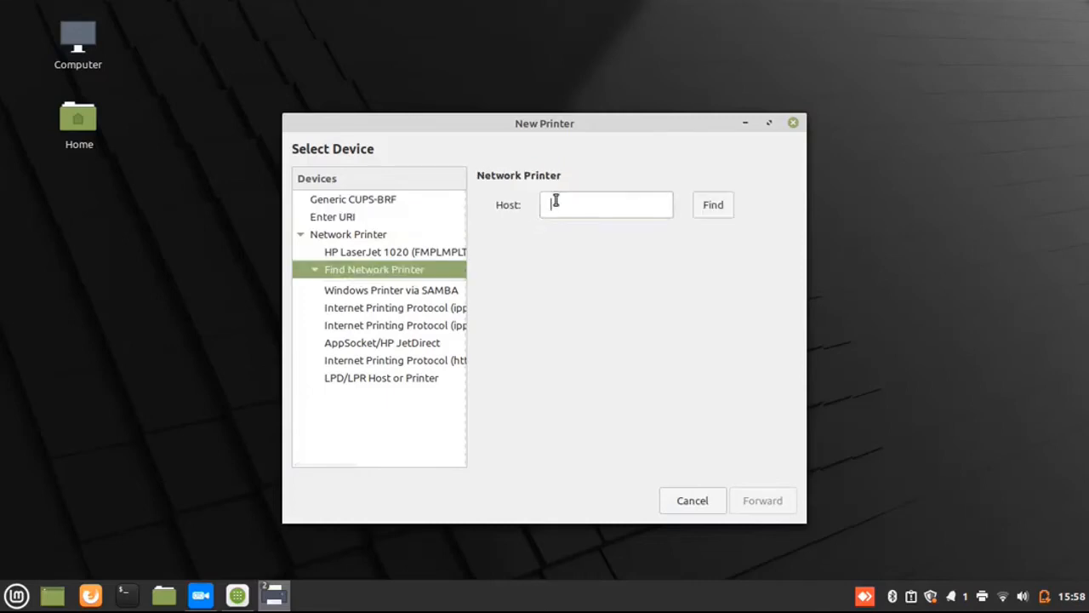
pyautogui.write('192.168.29.')
pyautogui.write('195')
pyautogui.click(725, 214)
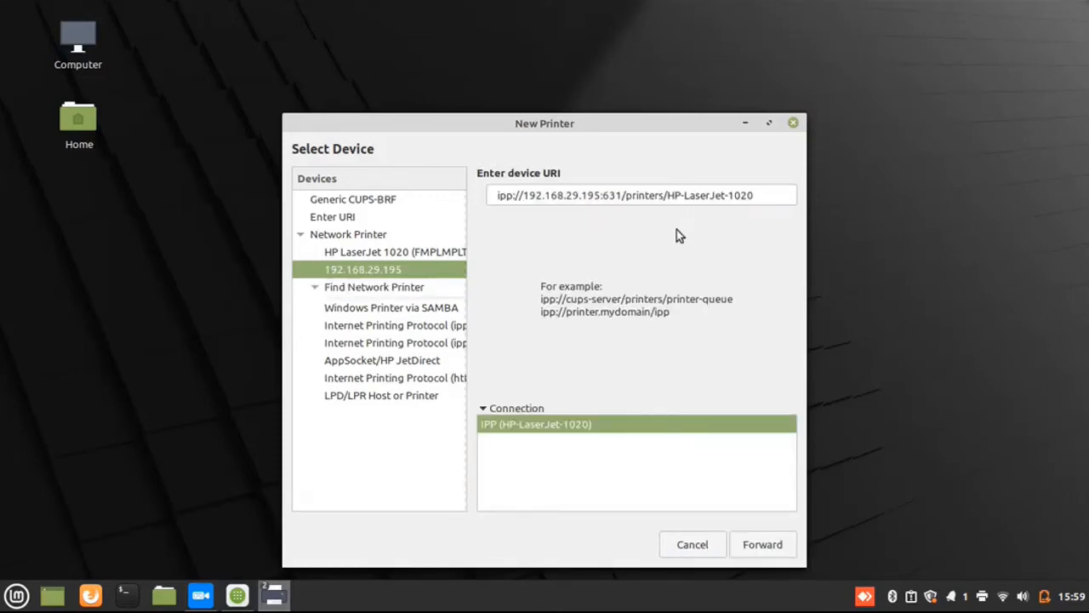
pyautogui.click(756, 537)
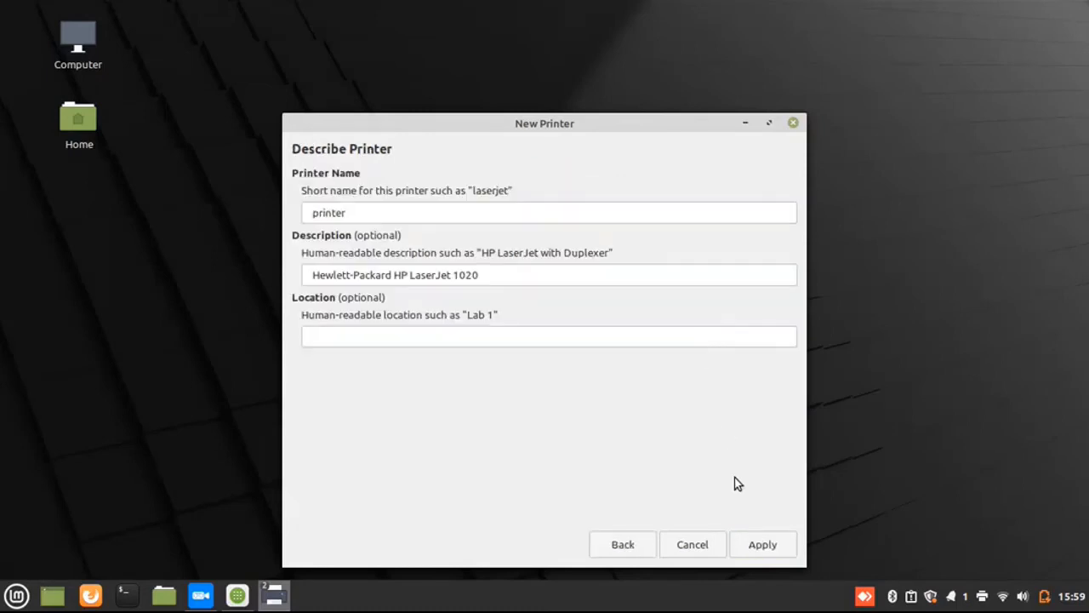
pyautogui.click(768, 557)
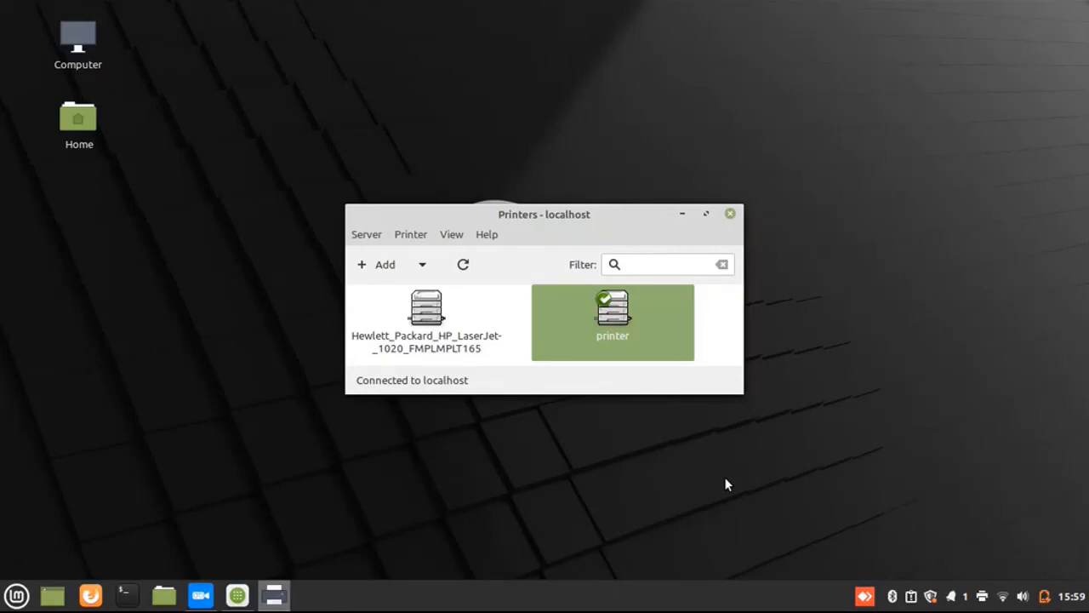
# Print a test page from the properties of the newly added printer and dismiss the submission notice
pyautogui.rightClick(666, 290)
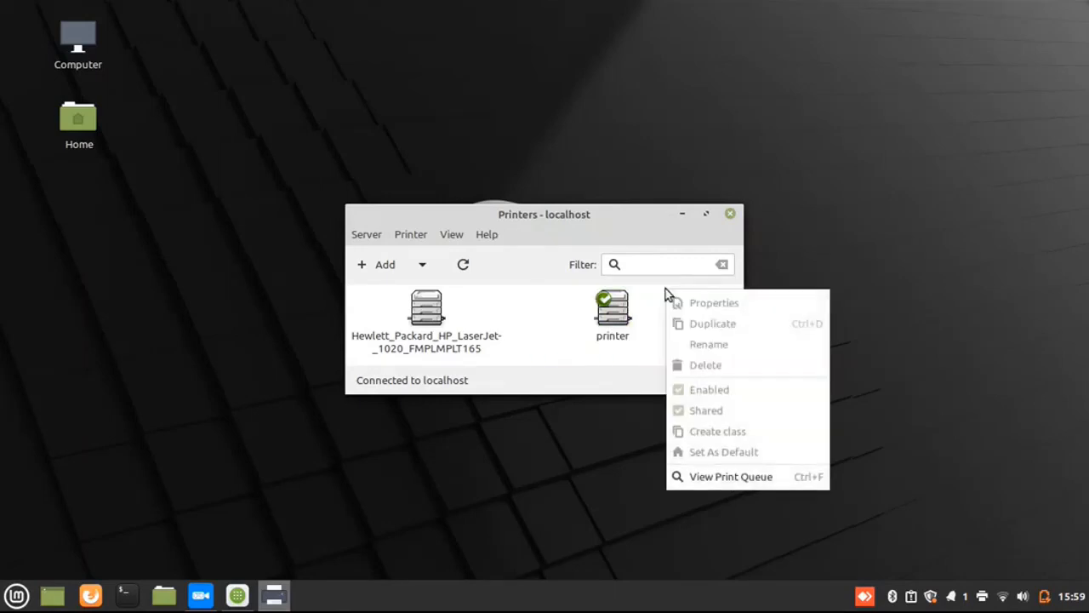
pyautogui.click(630, 310)
pyautogui.rightClick(638, 308)
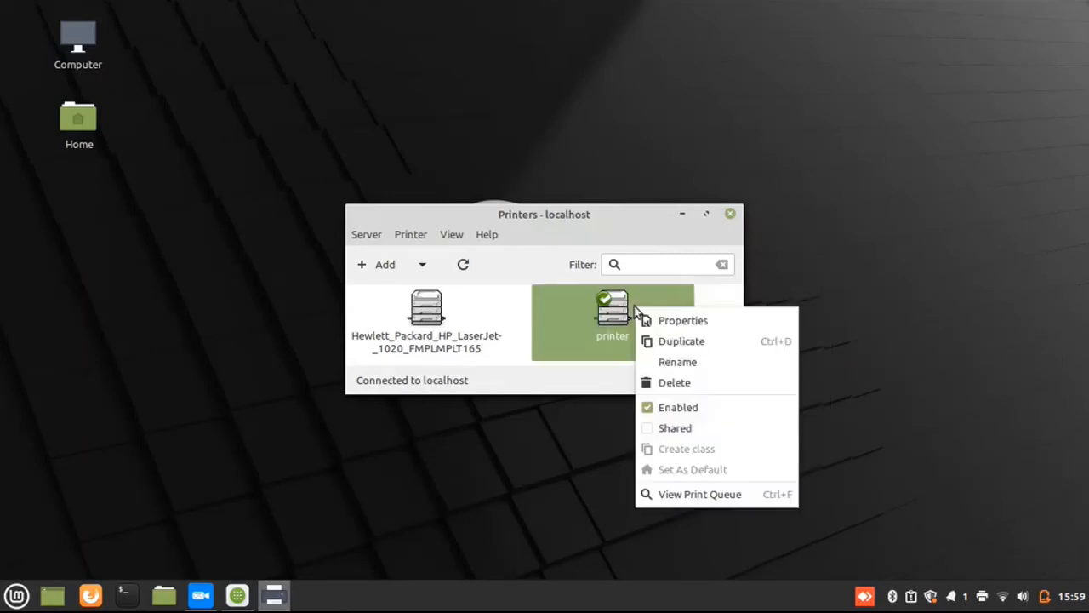
pyautogui.click(664, 325)
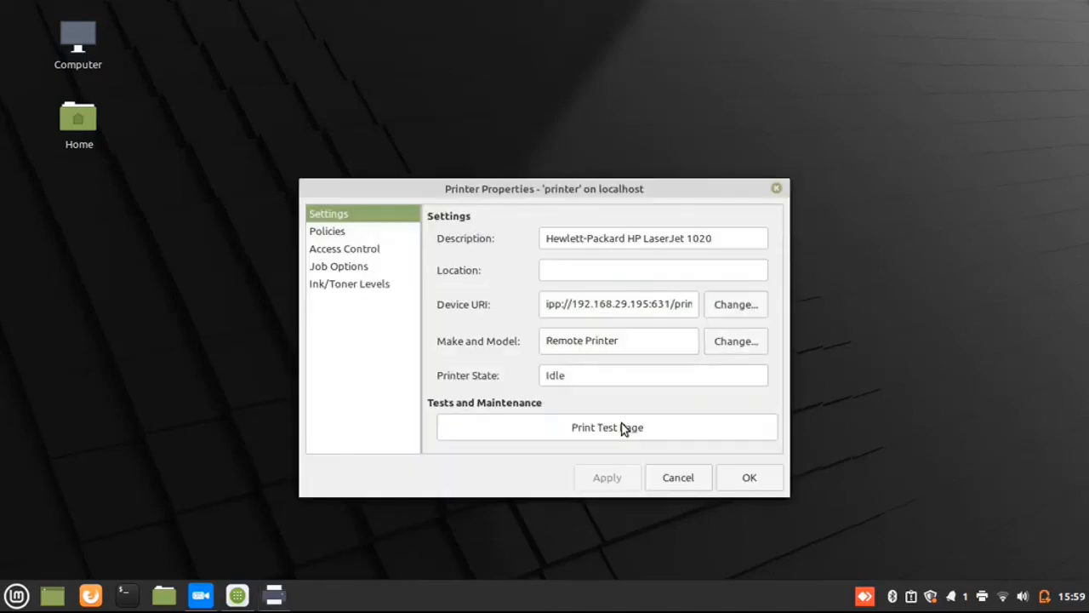
pyautogui.click(611, 428)
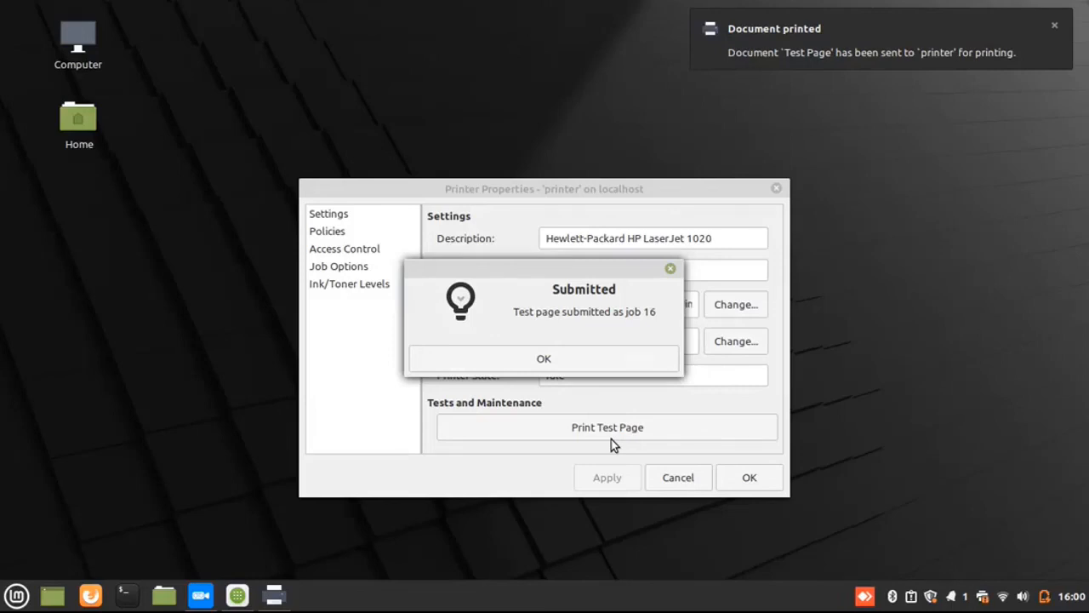
pyautogui.click(600, 358)
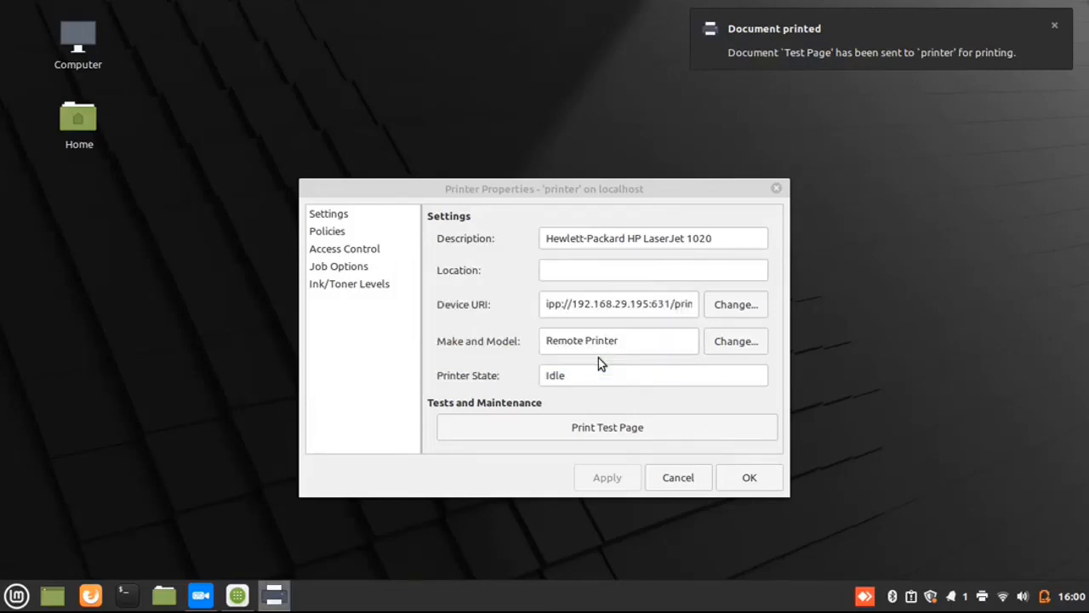